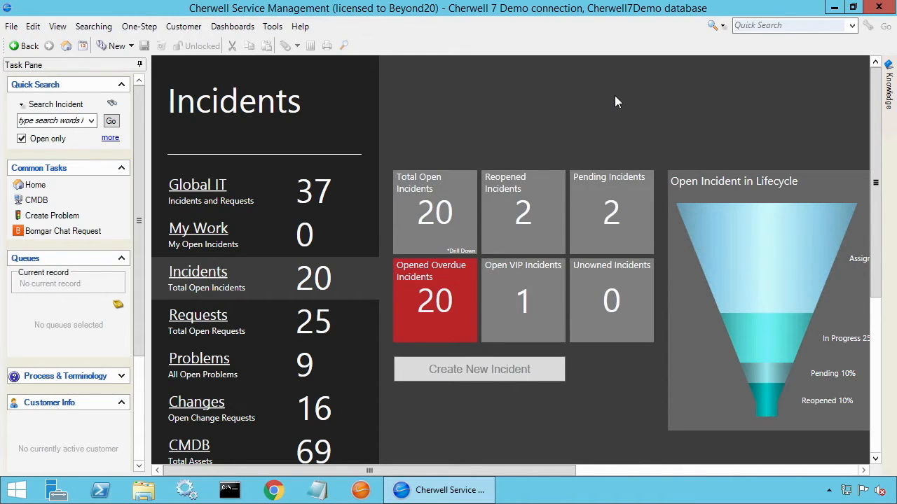
- Create a new incident, enter the requestor's name, and fill in the short description "Test" and the description "Demo ticket"
{"action": "left_click", "coordinate": [500, 375]}
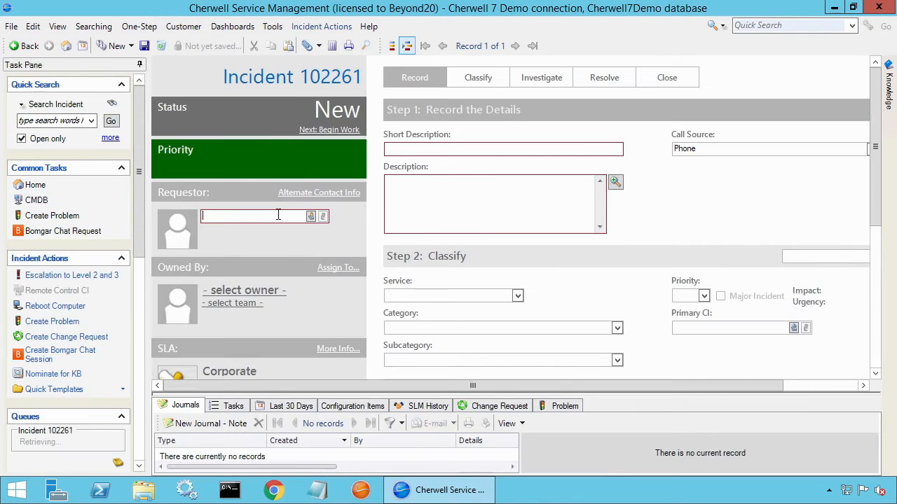
{"action": "type", "text": "henri"}
{"action": "key", "text": "Tab"}
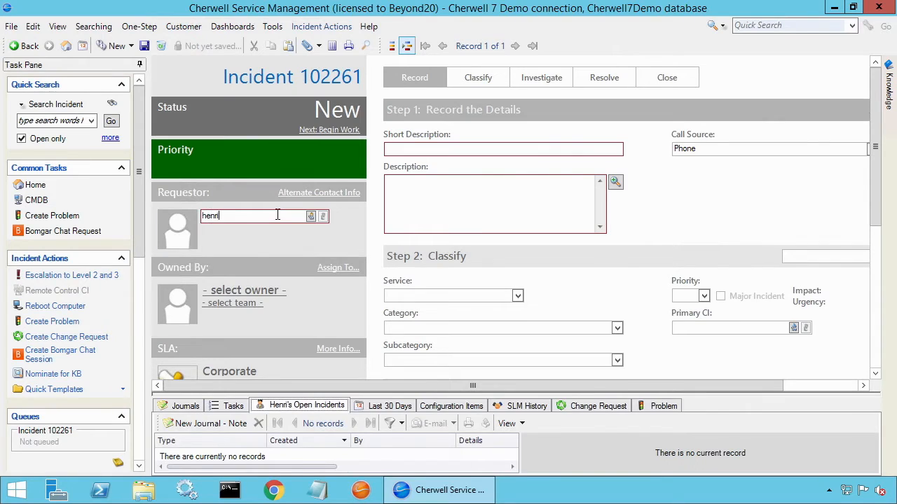
{"action": "type", "text": "Tes"}
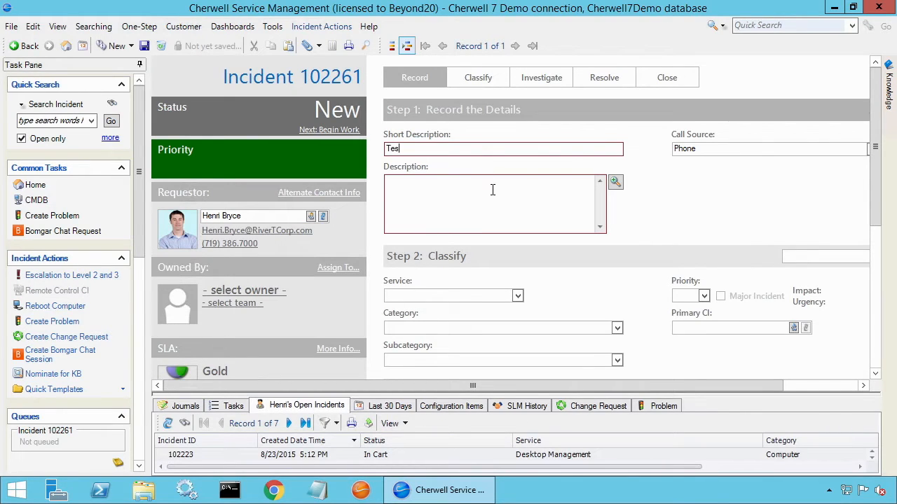
{"action": "type", "text": "t"}
{"action": "left_click", "coordinate": [492, 189]}
{"action": "type", "text": "Dem"}
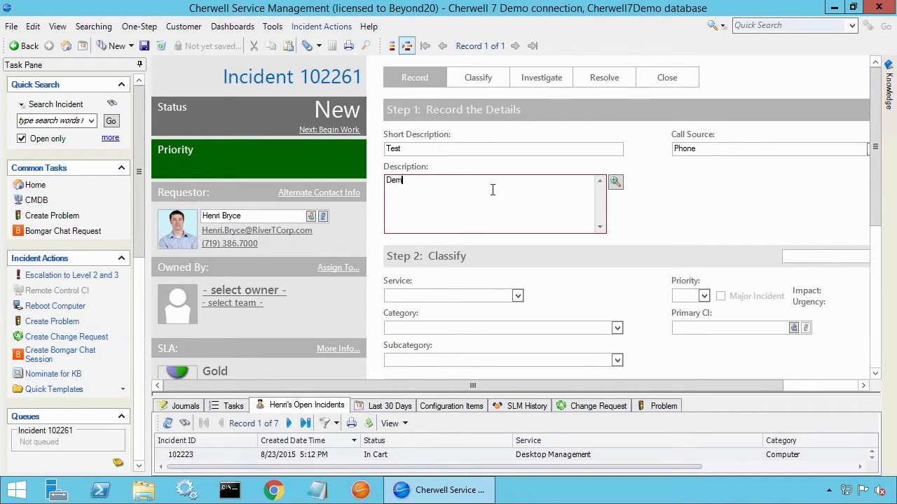
{"action": "type", "text": "o ticket"}
- Classify the record with service Account Management, category Cherwell Self Service and subcategory Change Password, and save it
{"action": "left_click", "coordinate": [515, 295]}
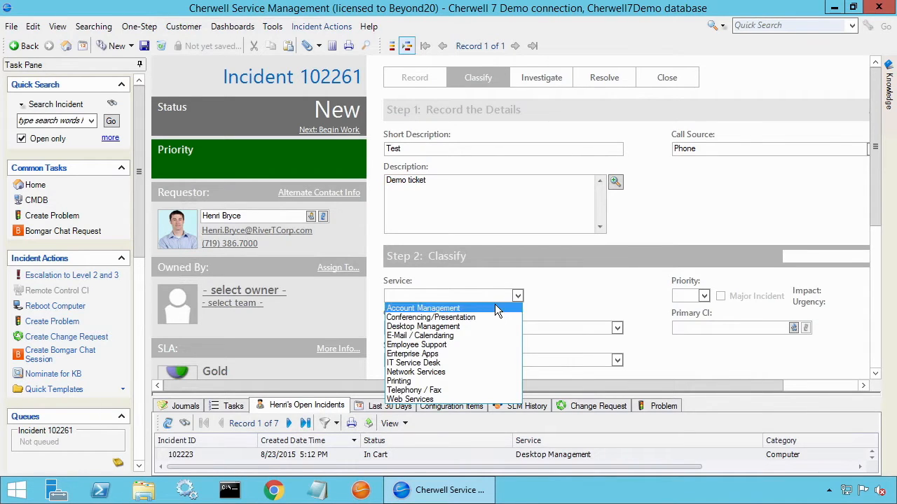
{"action": "left_click", "coordinate": [494, 307]}
{"action": "left_click", "coordinate": [619, 330]}
{"action": "left_click", "coordinate": [592, 340]}
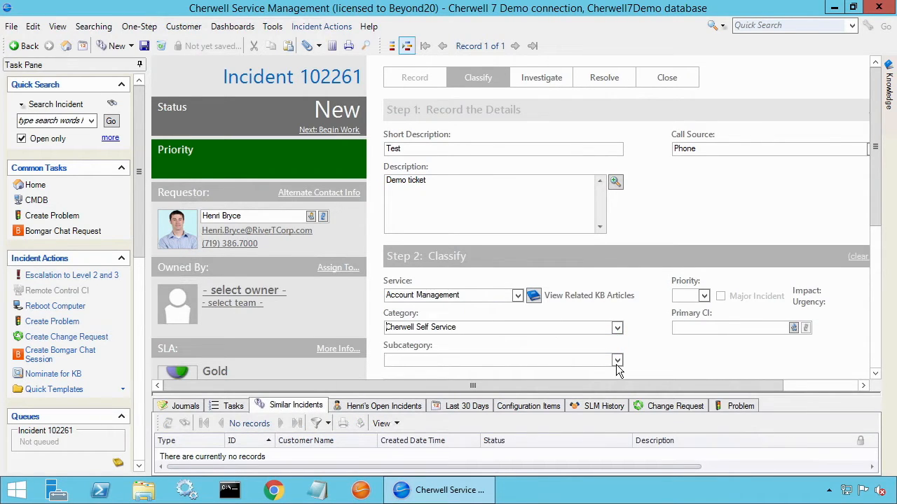
{"action": "left_click", "coordinate": [616, 362]}
{"action": "left_click", "coordinate": [596, 372]}
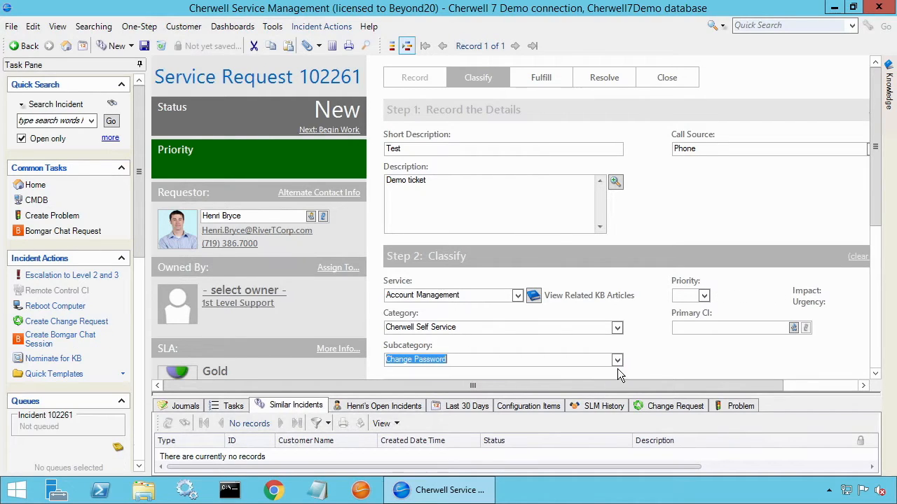
{"action": "left_click", "coordinate": [531, 220]}
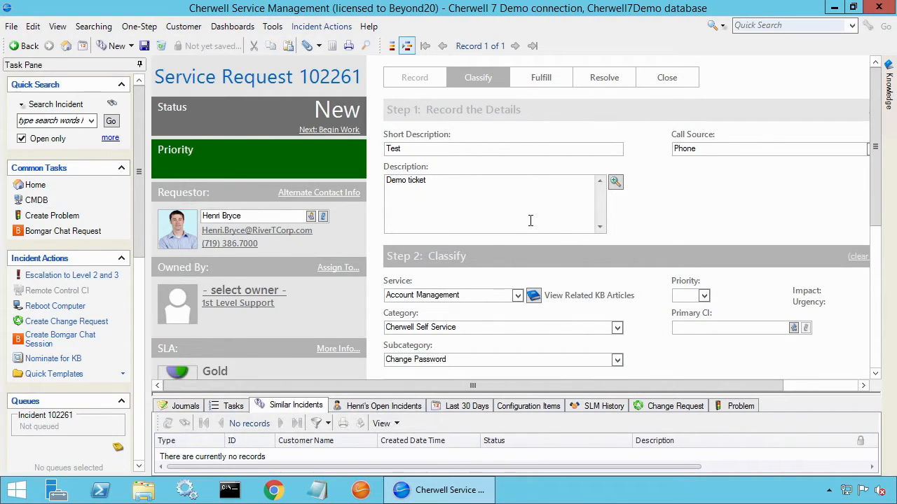
{"action": "left_click", "coordinate": [144, 46]}
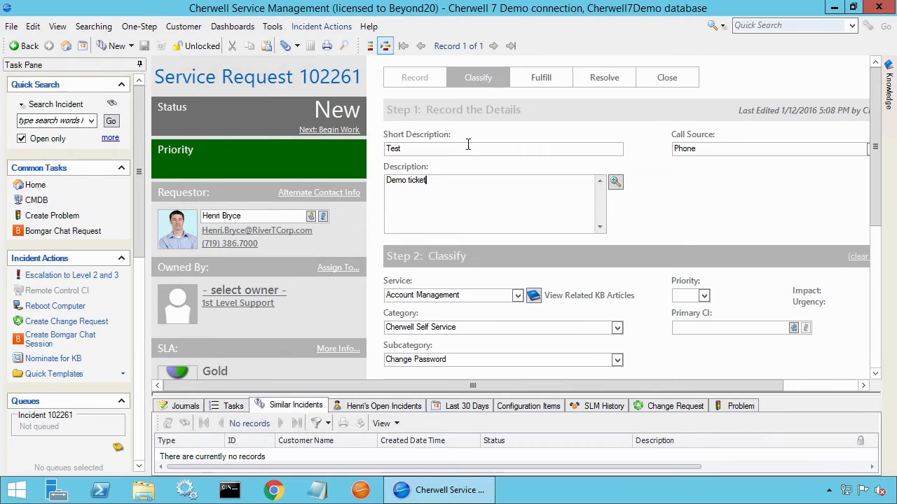
- Escalate the service request to Level 2 with the reason "Need to have access to environment, please assist."
{"action": "left_click", "coordinate": [58, 276]}
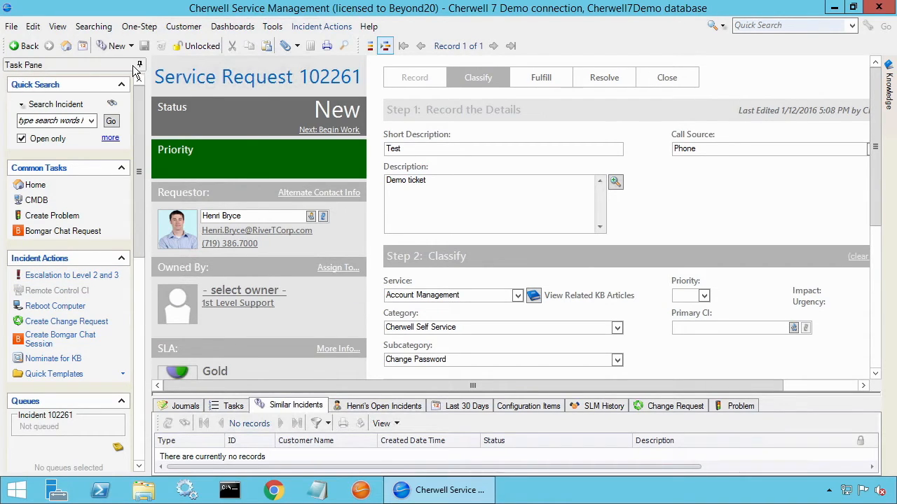
{"action": "left_click", "coordinate": [58, 277]}
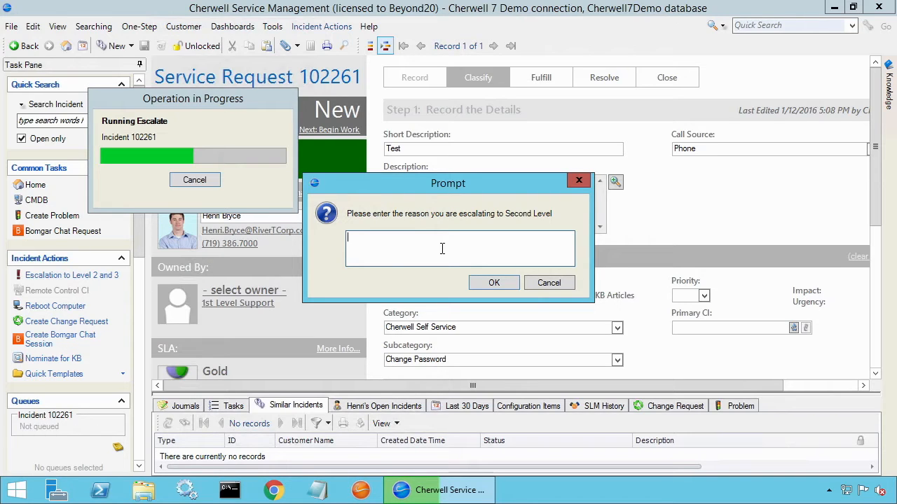
{"action": "type", "text": "Need to have access to environment, ple"}
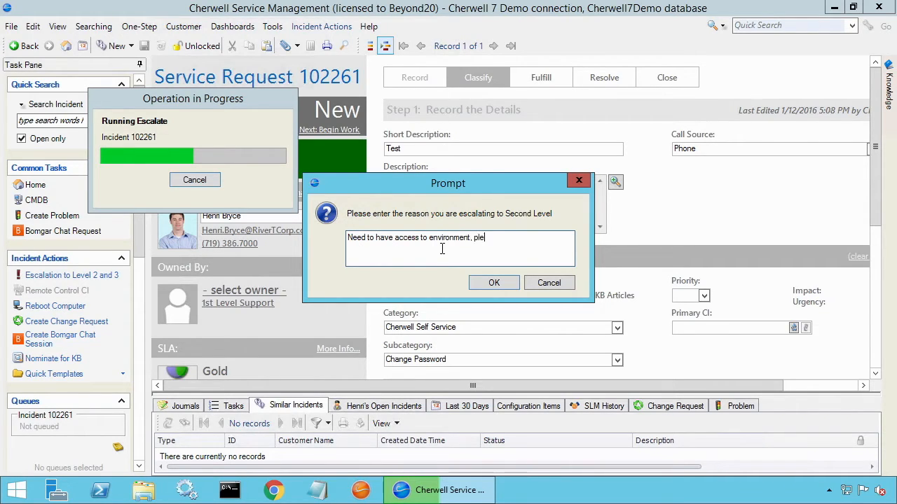
{"action": "type", "text": "ase assist."}
{"action": "left_click", "coordinate": [494, 282]}
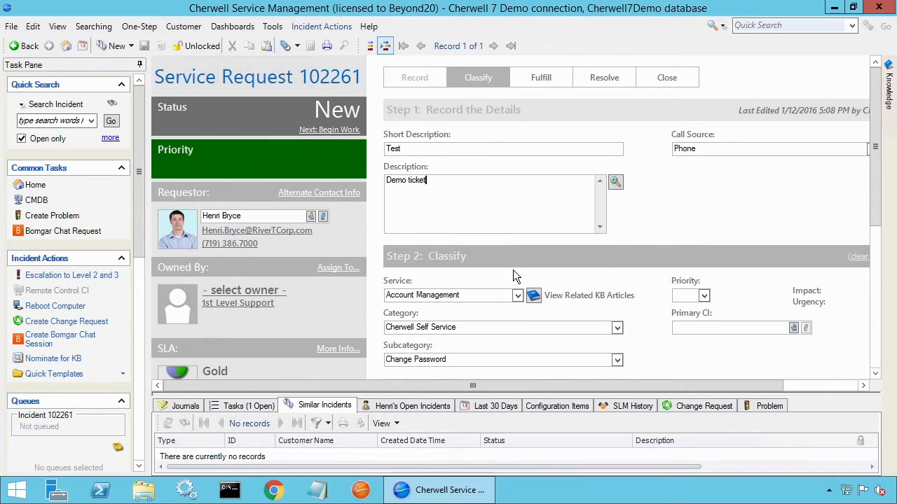
- Examine the Level 2 escalation task in the request's task list, including its owning team and description
{"action": "left_click_drag", "start_coordinate": [420, 395], "coordinate": [420, 277]}
{"action": "left_click", "coordinate": [265, 290]}
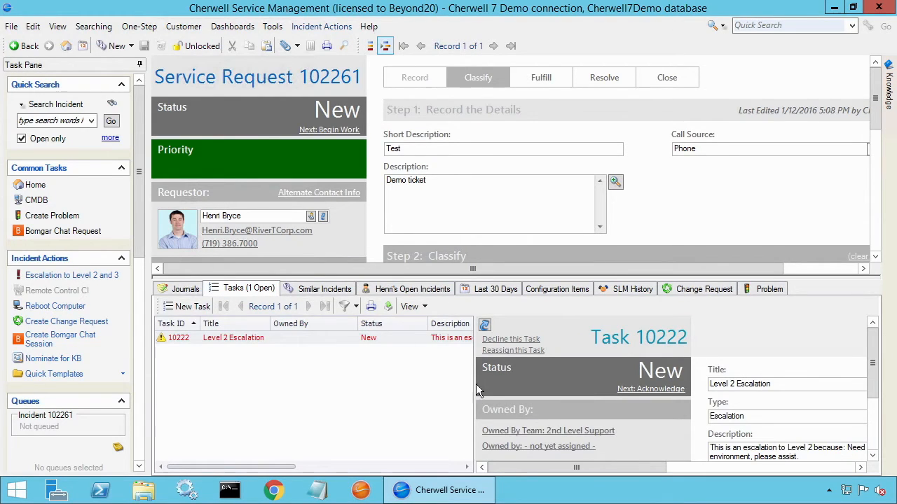
{"action": "left_click_drag", "start_coordinate": [474, 382], "coordinate": [396, 383]}
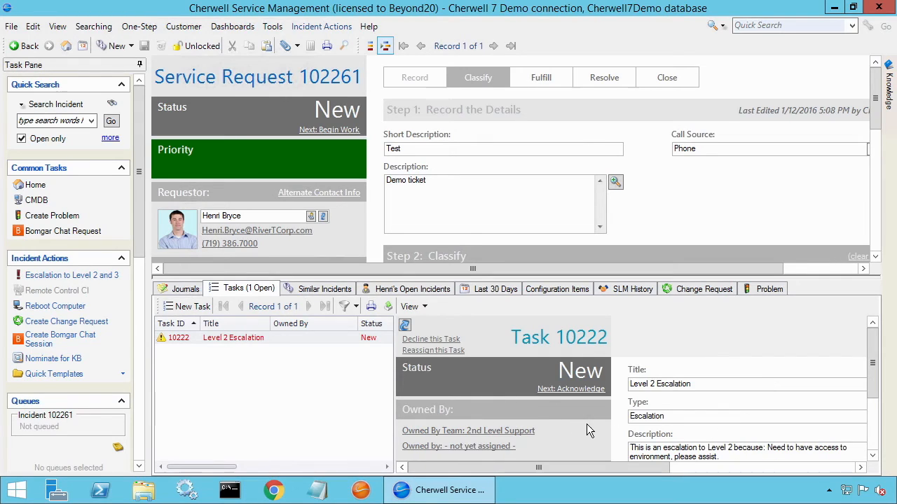
{"action": "left_click_drag", "start_coordinate": [872, 392], "coordinate": [872, 404]}
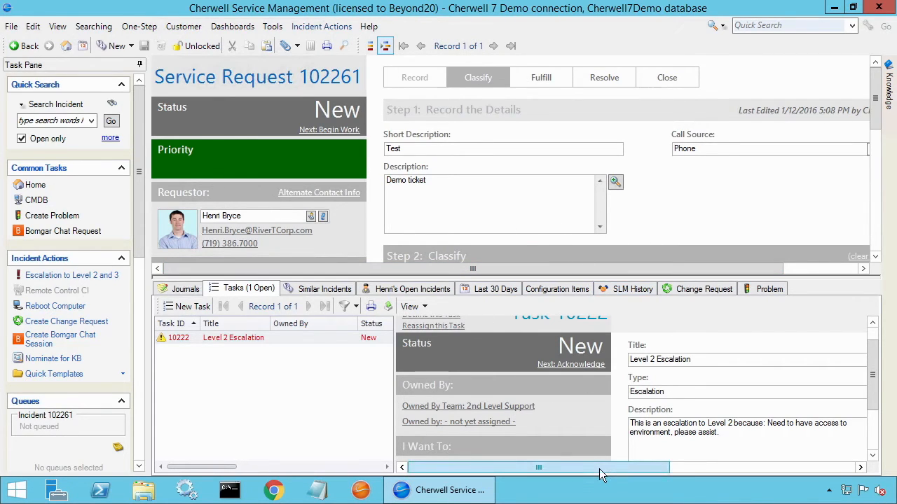
{"action": "left_click_drag", "start_coordinate": [599, 468], "coordinate": [672, 466]}
{"action": "left_click_drag", "start_coordinate": [600, 441], "coordinate": [451, 381]}
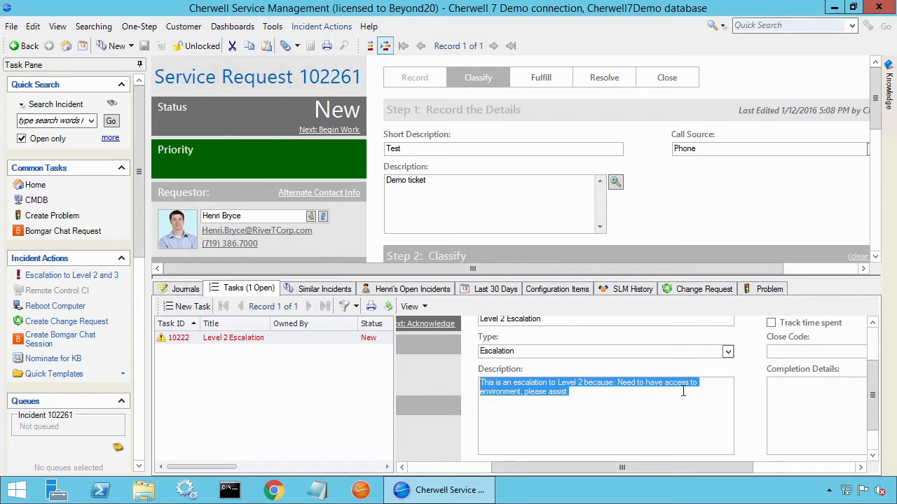
{"action": "scroll", "coordinate": [875, 353], "scroll_direction": "up", "scroll_amount": 1}
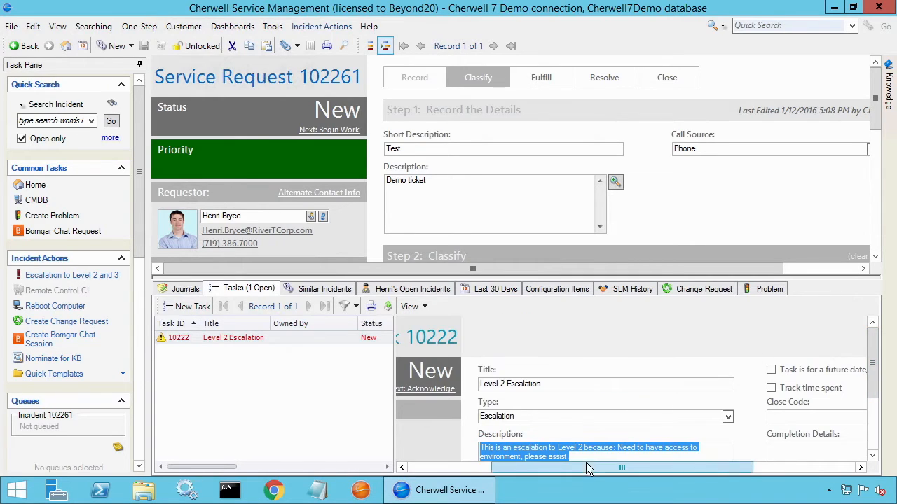
{"action": "left_click_drag", "start_coordinate": [526, 468], "coordinate": [431, 468]}
- Escalate the service request to Level 3 with the reason "I also do not have access, please assist." and review the Level 3 task's details
{"action": "left_click", "coordinate": [786, 184]}
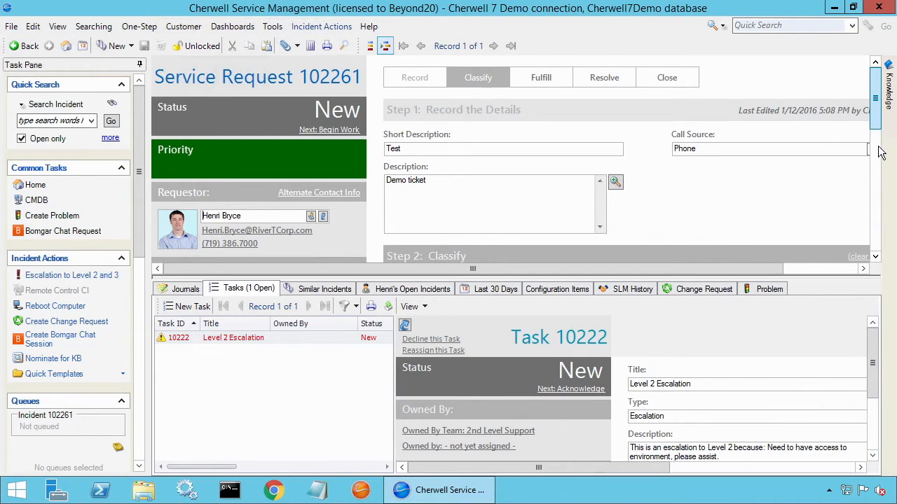
{"action": "scroll", "coordinate": [875, 148], "scroll_direction": "down", "scroll_amount": 1}
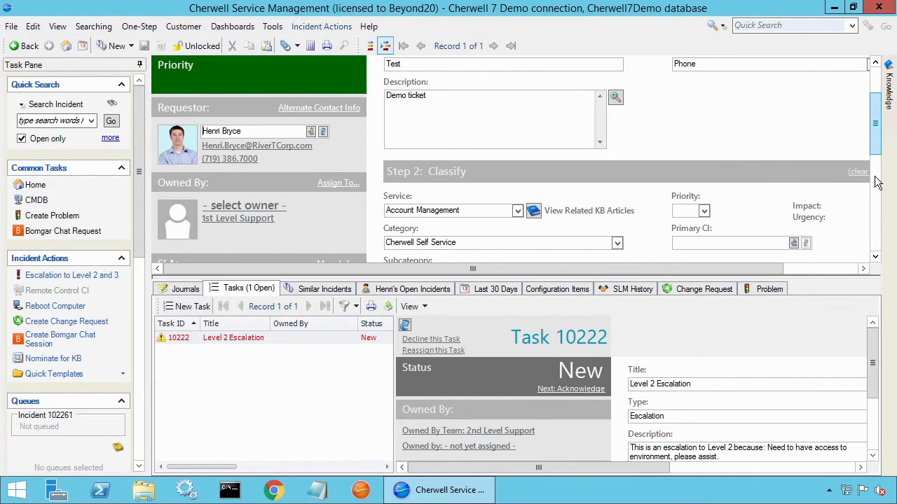
{"action": "scroll", "coordinate": [878, 182], "scroll_direction": "down", "scroll_amount": 1}
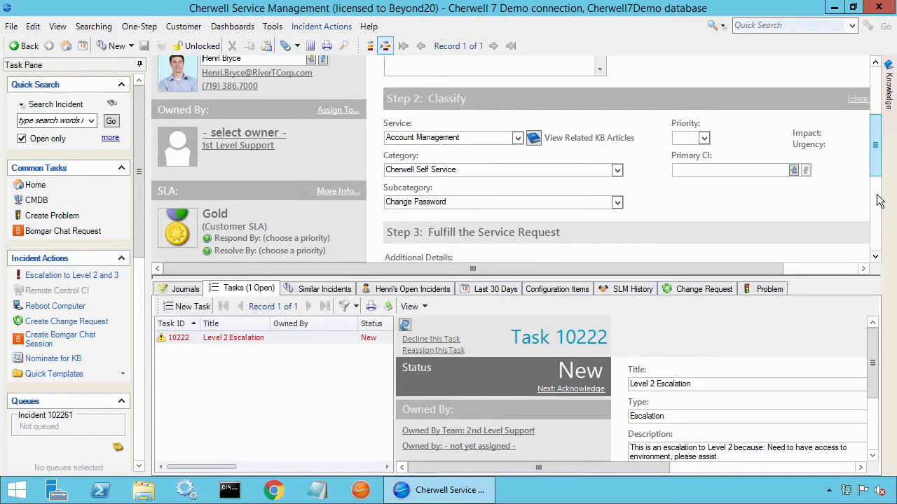
{"action": "scroll", "coordinate": [879, 203], "scroll_direction": "down", "scroll_amount": 1}
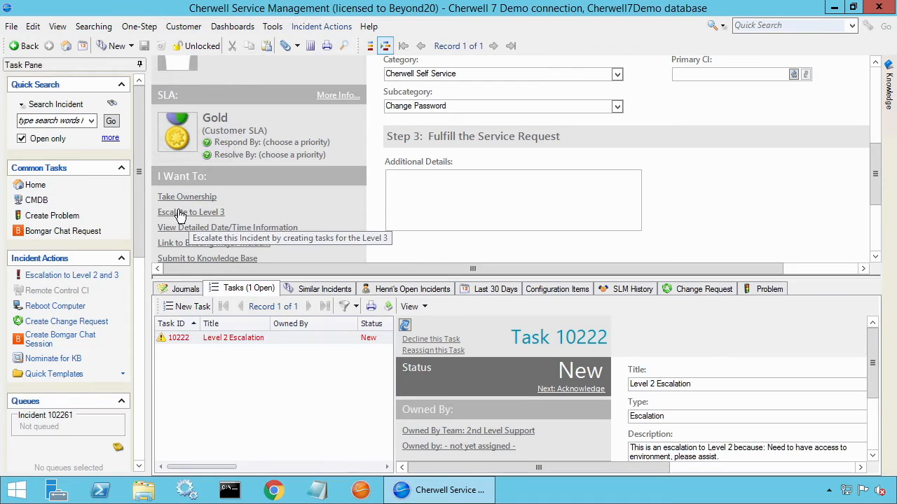
{"action": "left_click", "coordinate": [636, 184]}
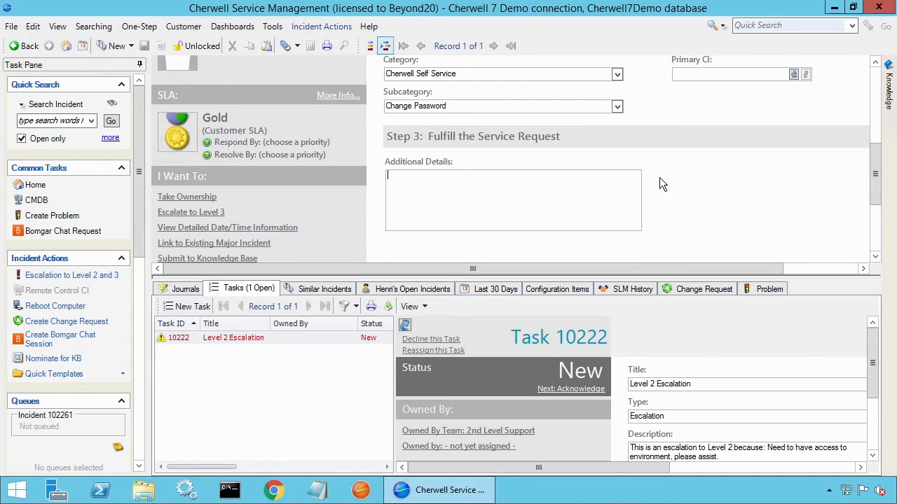
{"action": "left_click", "coordinate": [70, 274]}
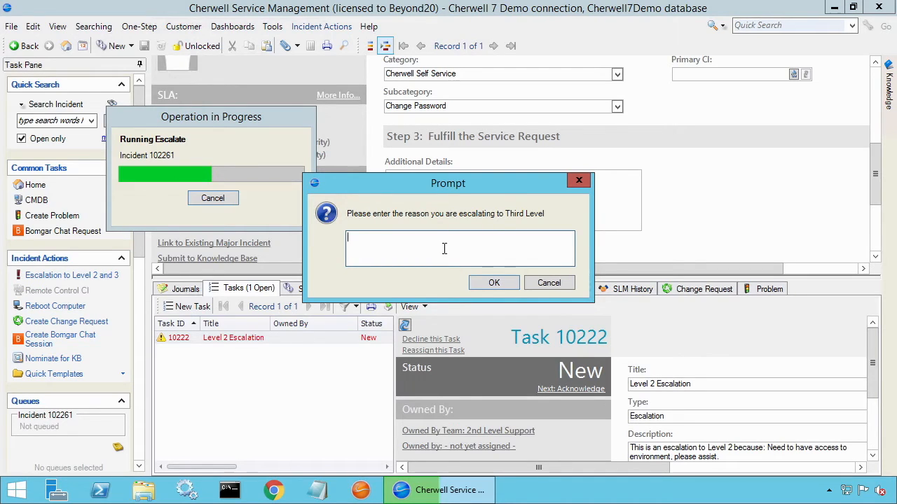
{"action": "type", "text": "I also do not have access, please assist."}
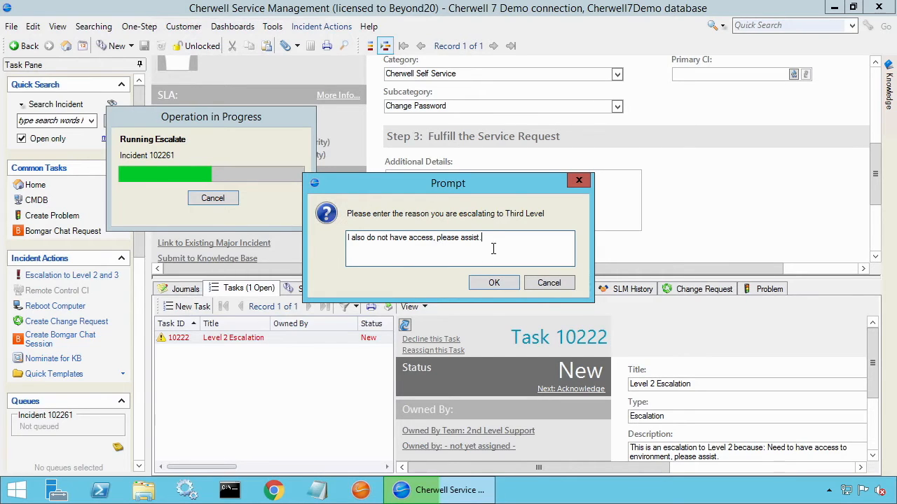
{"action": "left_click", "coordinate": [477, 284]}
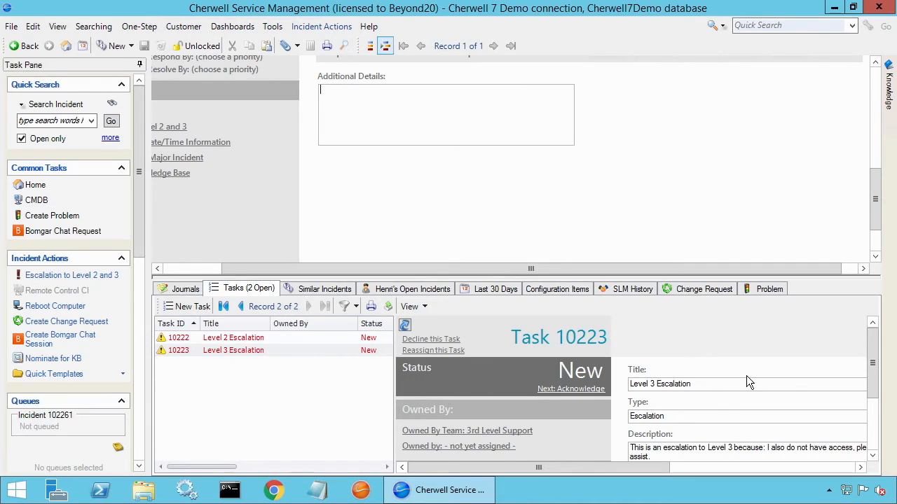
{"action": "scroll", "coordinate": [871, 369], "scroll_direction": "down", "scroll_amount": 1}
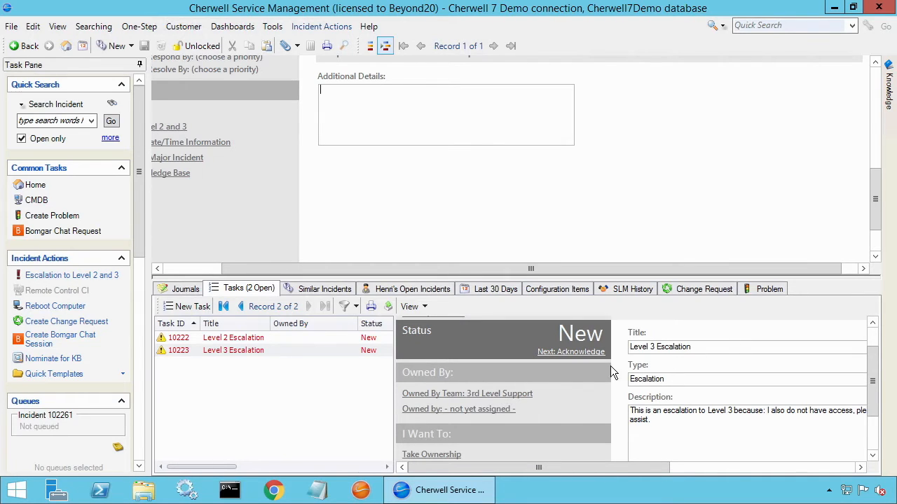
{"action": "mouse_move", "coordinate": [605, 471]}
{"action": "left_mouse_down"}
{"action": "mouse_move", "coordinate": [647, 466]}
{"action": "mouse_move", "coordinate": [602, 464]}
{"action": "left_mouse_up"}
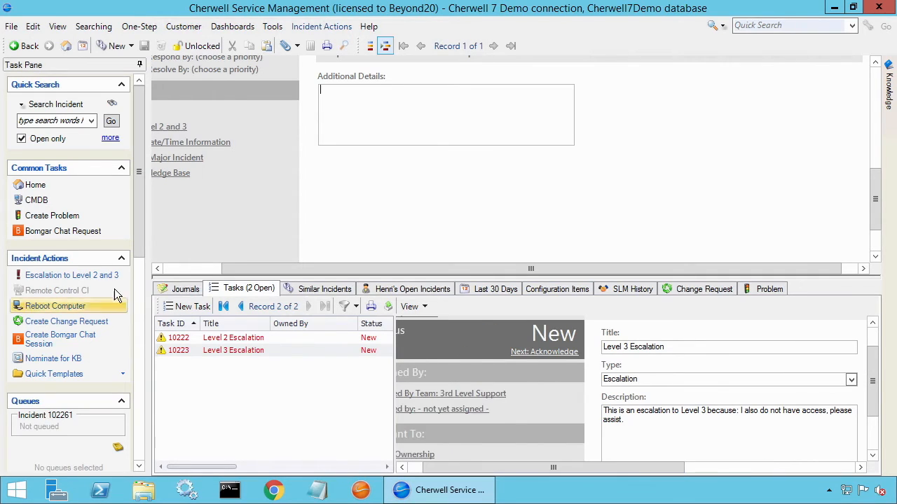
- Try to escalate the request once more, dismiss the notice, and add a blank task to the request manually
{"action": "left_click", "coordinate": [66, 278]}
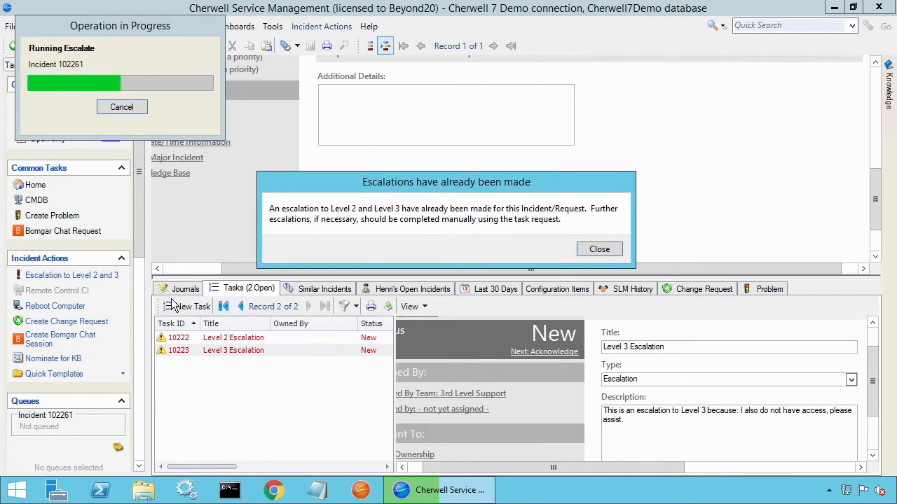
{"action": "left_click", "coordinate": [601, 253]}
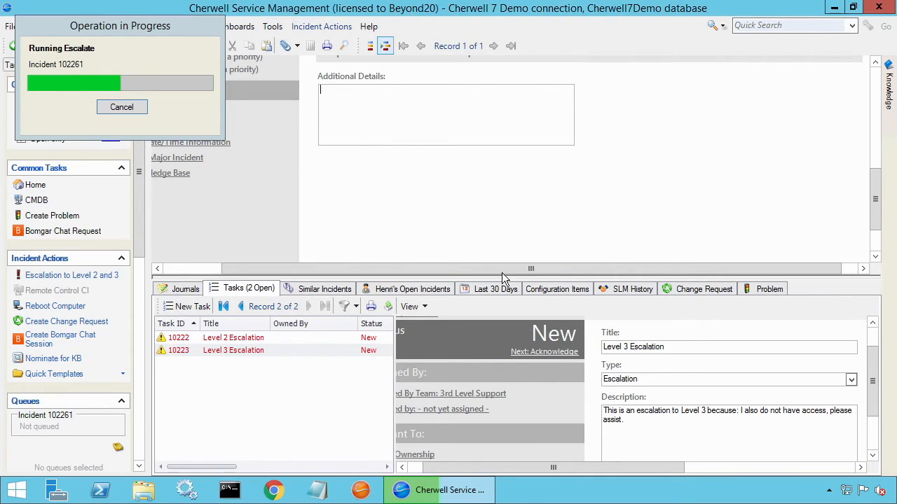
{"action": "left_click", "coordinate": [191, 306]}
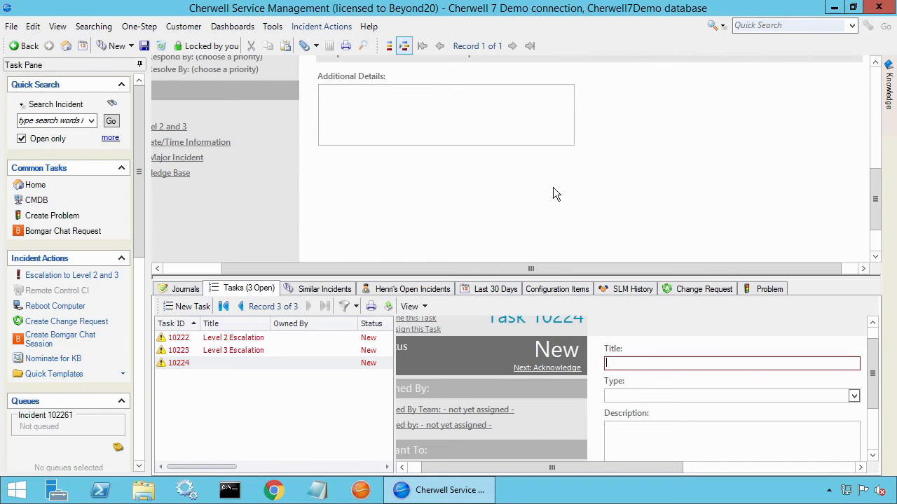
- Search for all Service records without keywords, discarding the unsaved changes to the incident
{"action": "left_click", "coordinate": [58, 105]}
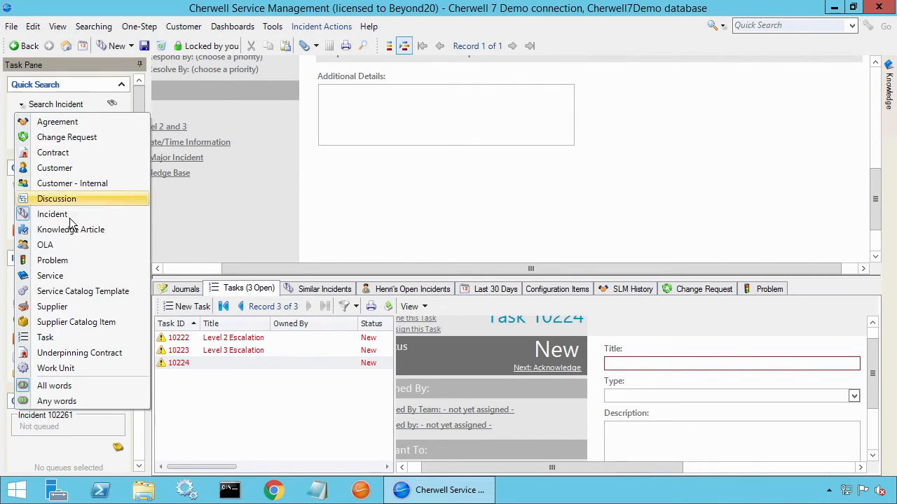
{"action": "left_click", "coordinate": [73, 273]}
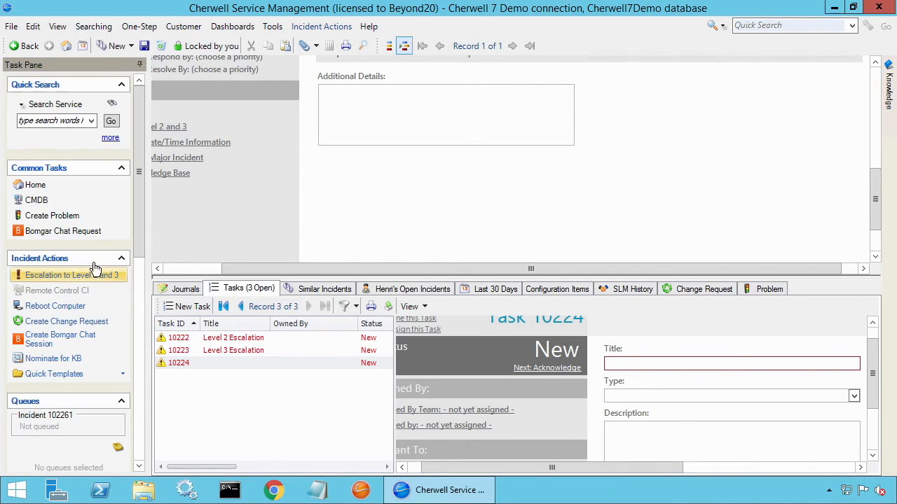
{"action": "left_click", "coordinate": [110, 120]}
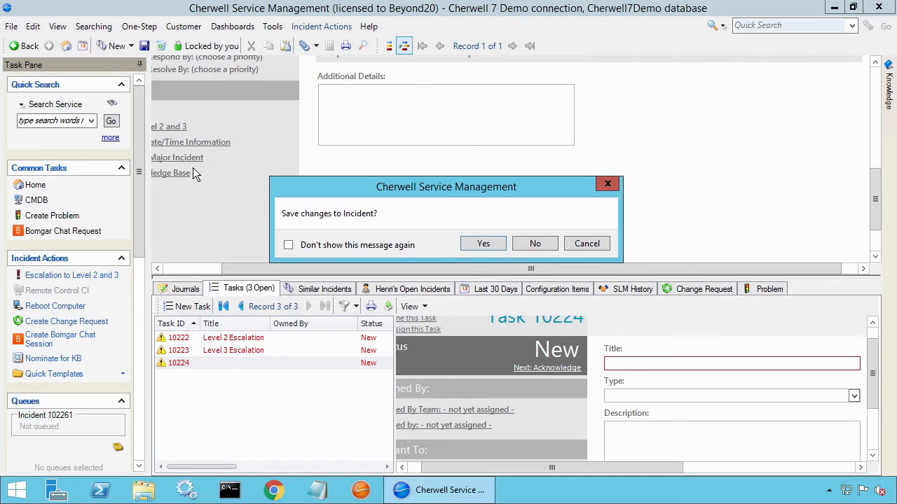
{"action": "left_click", "coordinate": [535, 245]}
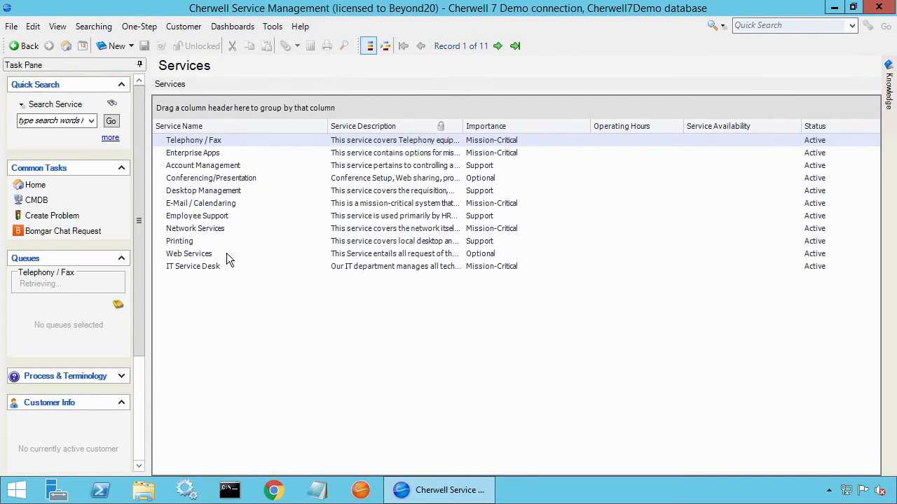
- Open the Web Services record, enlarge its related-records area, and display the service's subcategories
{"action": "double_click", "coordinate": [189, 253]}
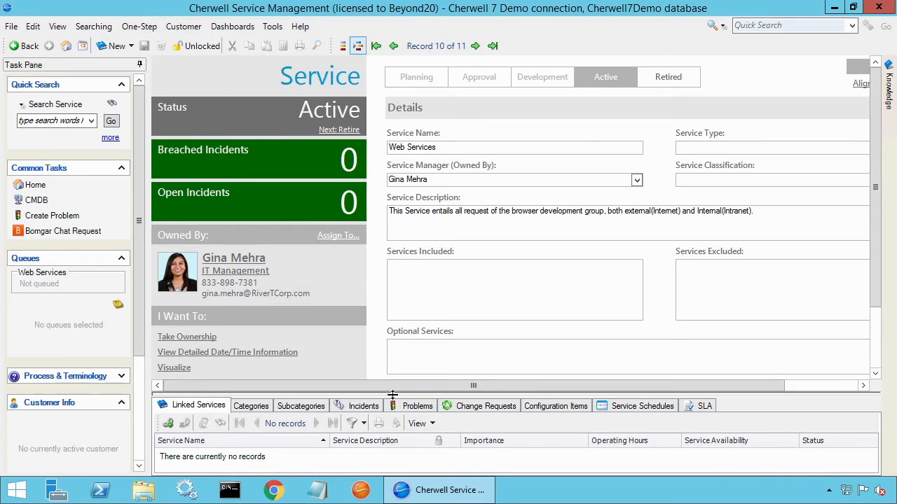
{"action": "left_click_drag", "start_coordinate": [393, 393], "coordinate": [409, 324]}
{"action": "left_click_drag", "start_coordinate": [425, 271], "coordinate": [425, 273]}
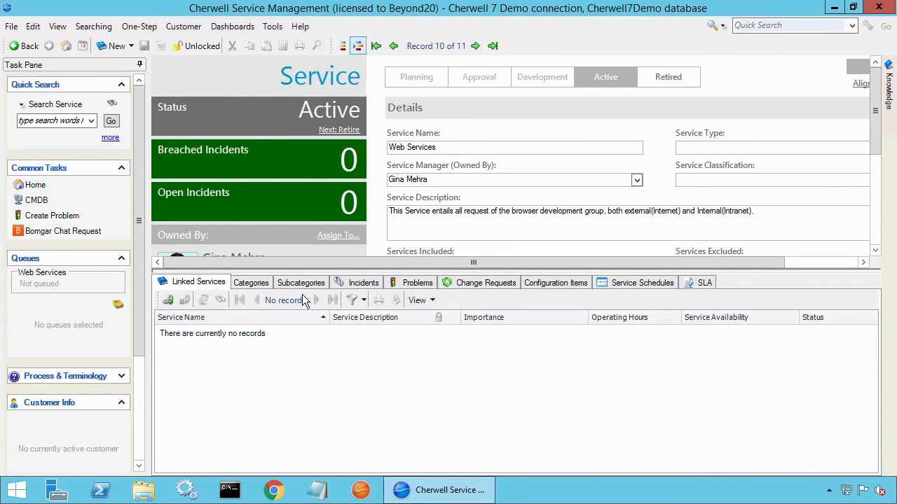
{"action": "left_click", "coordinate": [301, 284]}
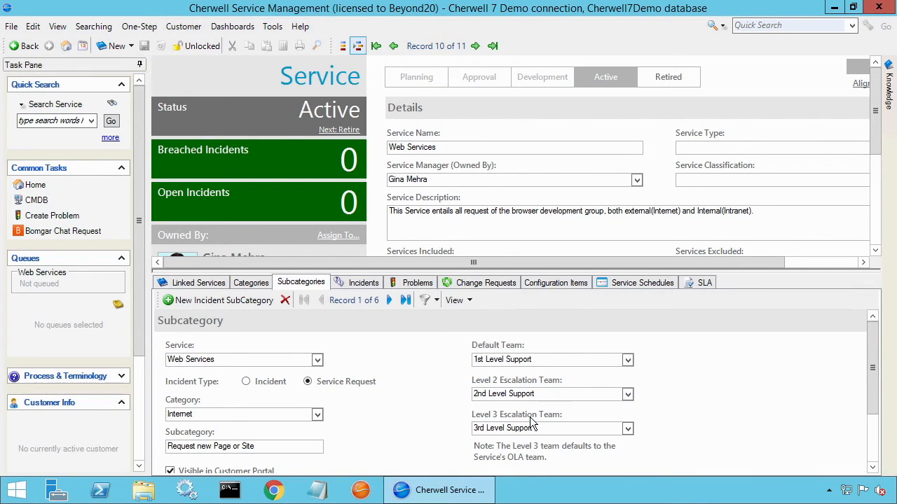
- Check the Level 2 escalation team choices for the Request new Page or Site subcategory, and set its Level 3 Escalation Team to IT Management
{"action": "left_click", "coordinate": [631, 396]}
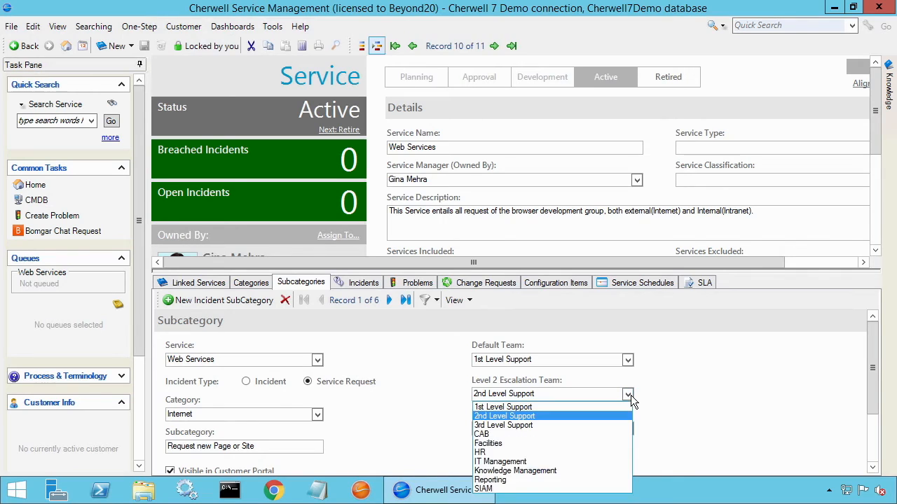
{"action": "left_click", "coordinate": [631, 395]}
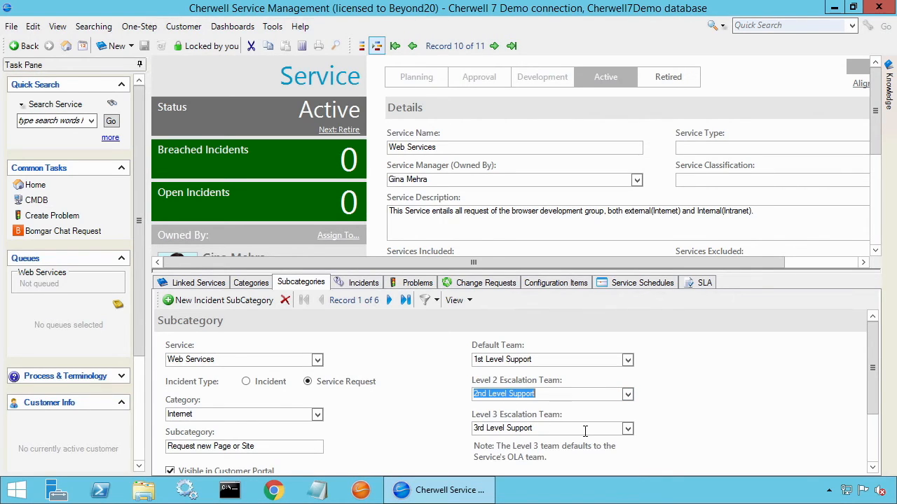
{"action": "left_click", "coordinate": [627, 429]}
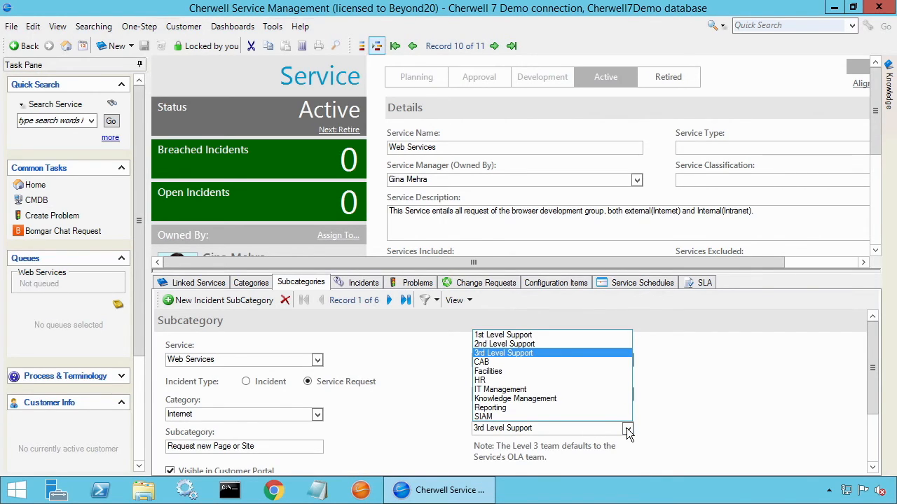
{"action": "left_click", "coordinate": [585, 389]}
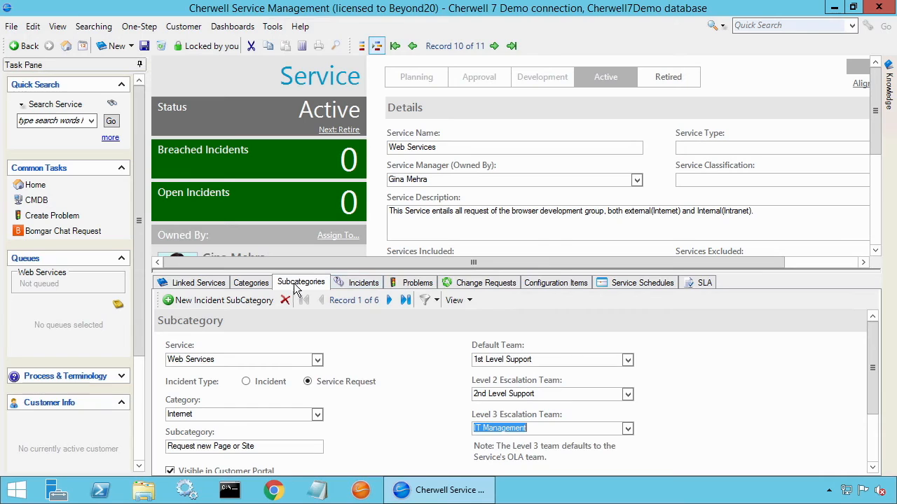
- Highlight the Web Services service name, and switch the subcategories to a list view to compare their escalation teams
{"action": "left_click", "coordinate": [438, 148]}
{"action": "left_click_drag", "start_coordinate": [456, 147], "coordinate": [387, 143]}
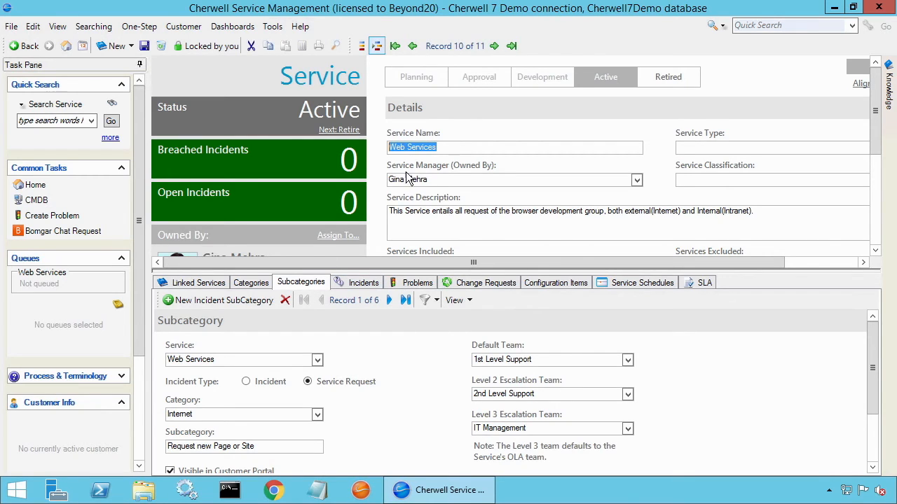
{"action": "left_click", "coordinate": [720, 370]}
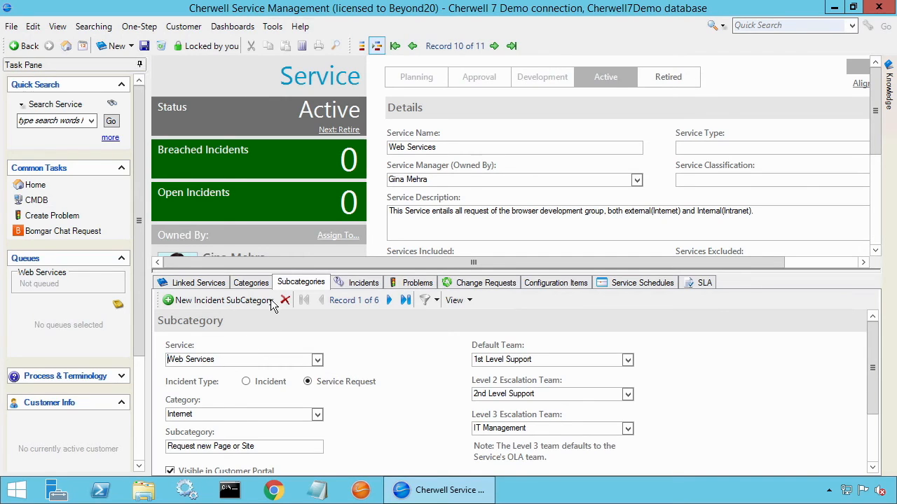
{"action": "left_click", "coordinate": [454, 300]}
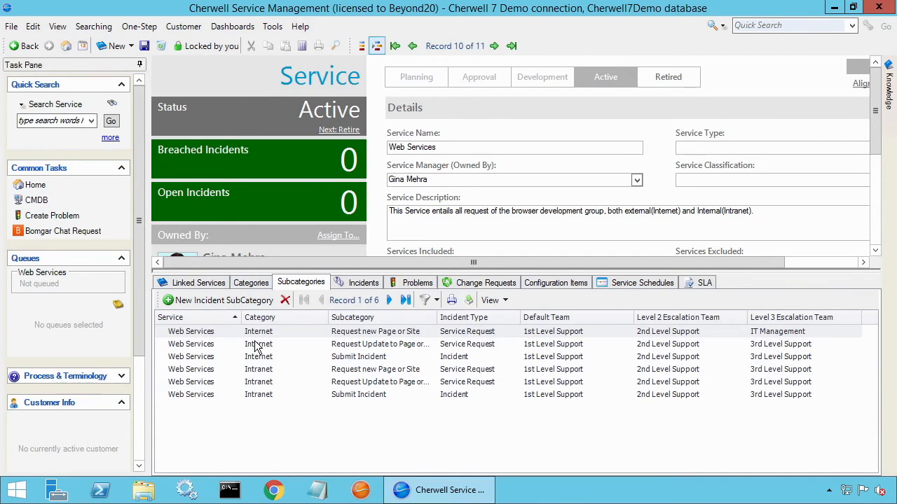